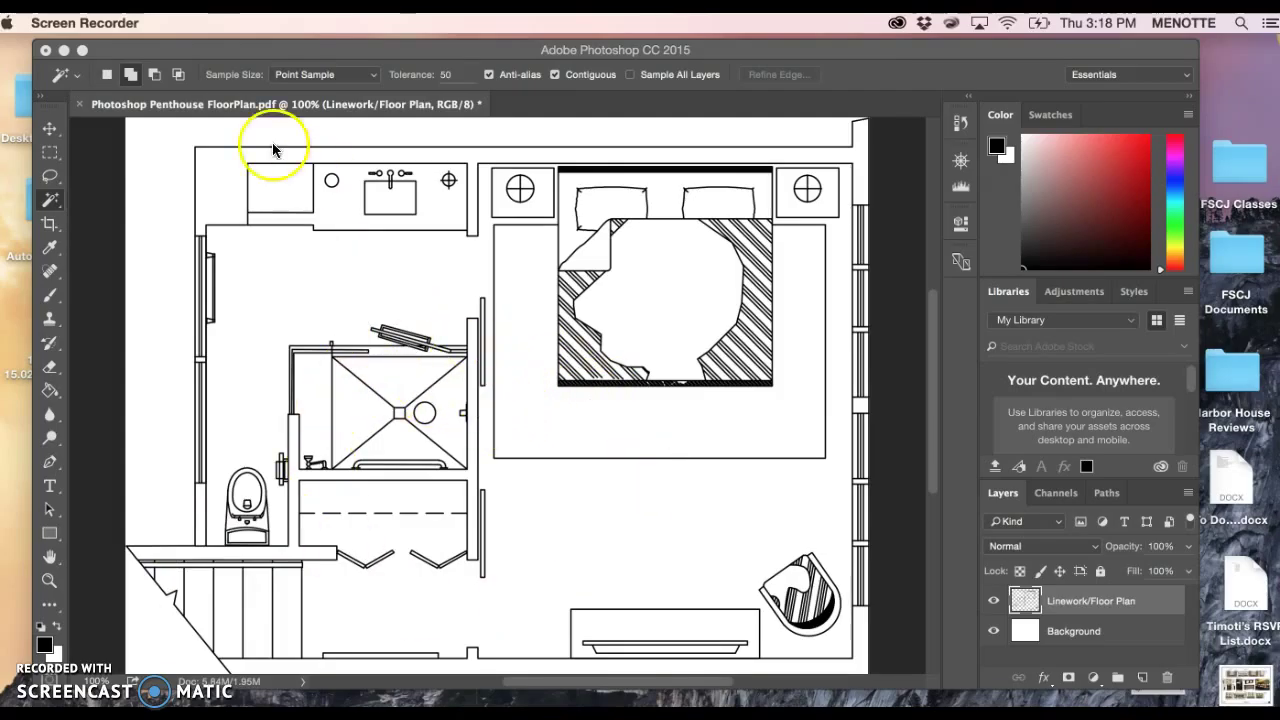
- Bring up the File > Open browser in Photoshop
{"action": "left_click", "coordinate": [253, 56]}
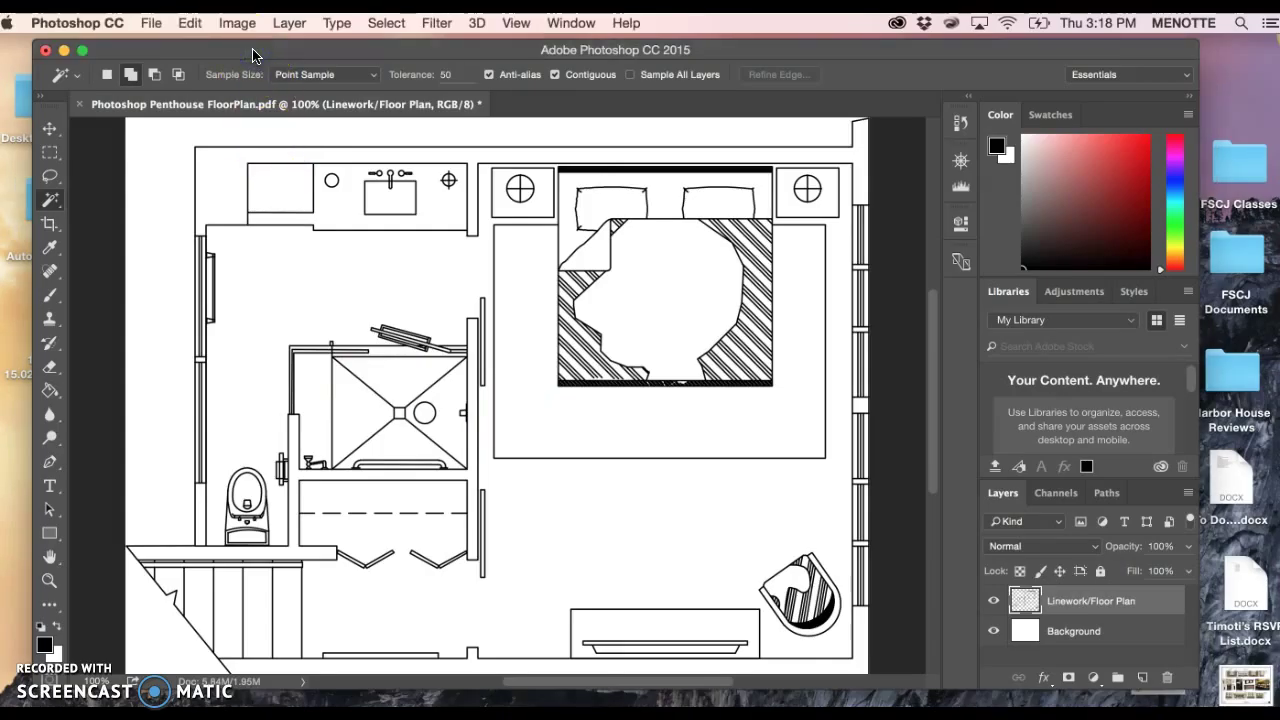
{"action": "left_click", "coordinate": [151, 22]}
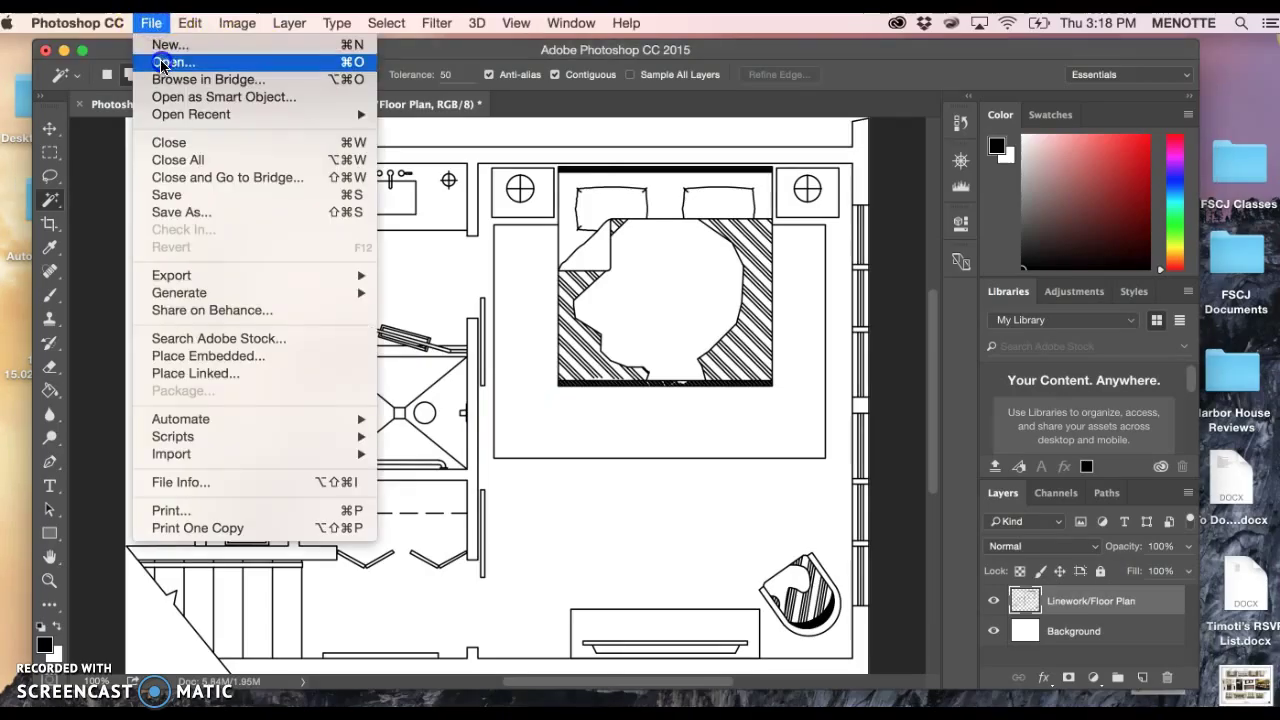
{"action": "left_click", "coordinate": [160, 63]}
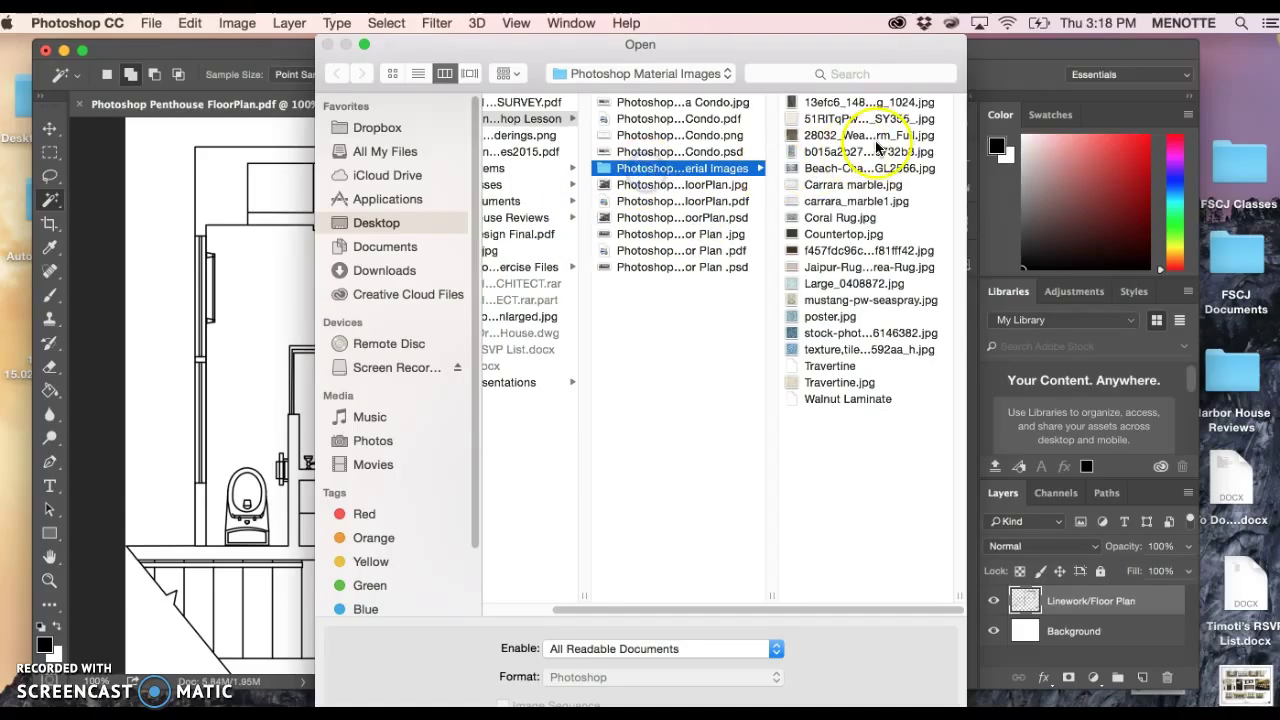
- Preview the images in Photoshop Material Images, then open Jaipur-Rugs-En-Casa-Cream-Coastal-Area-Rug.jpg
{"action": "left_click", "coordinate": [830, 151]}
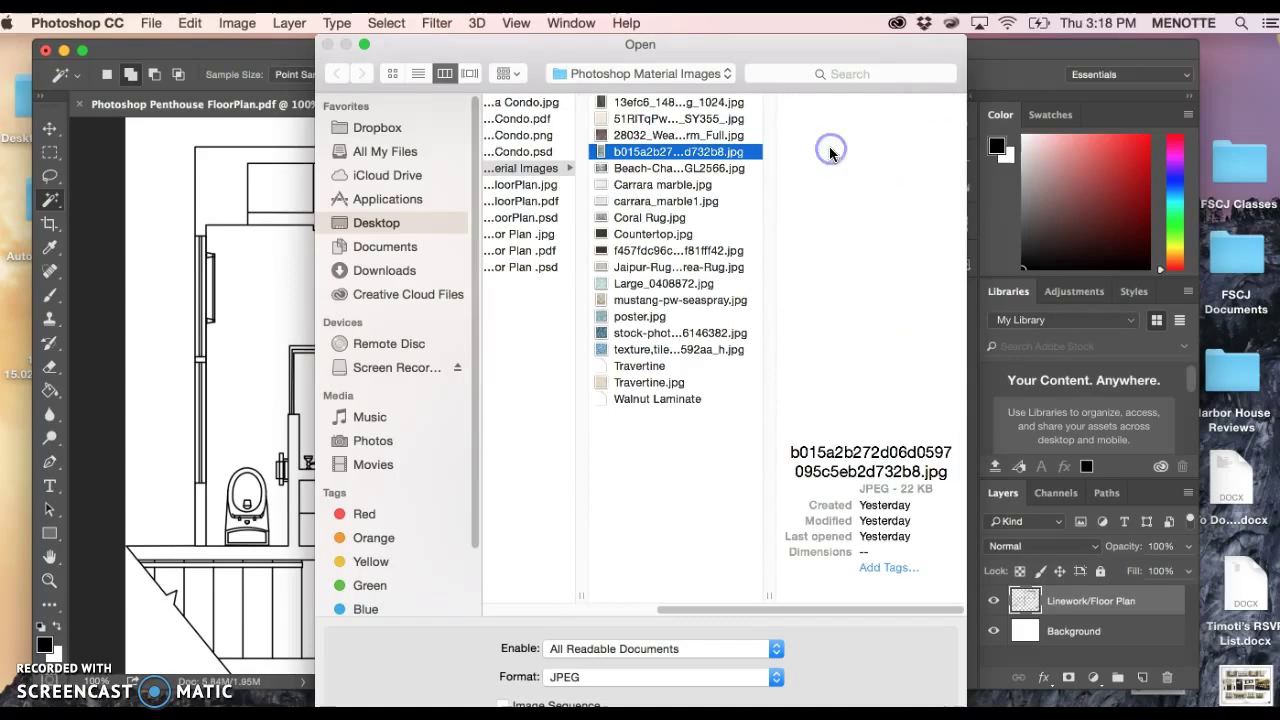
{"action": "left_click", "coordinate": [666, 170]}
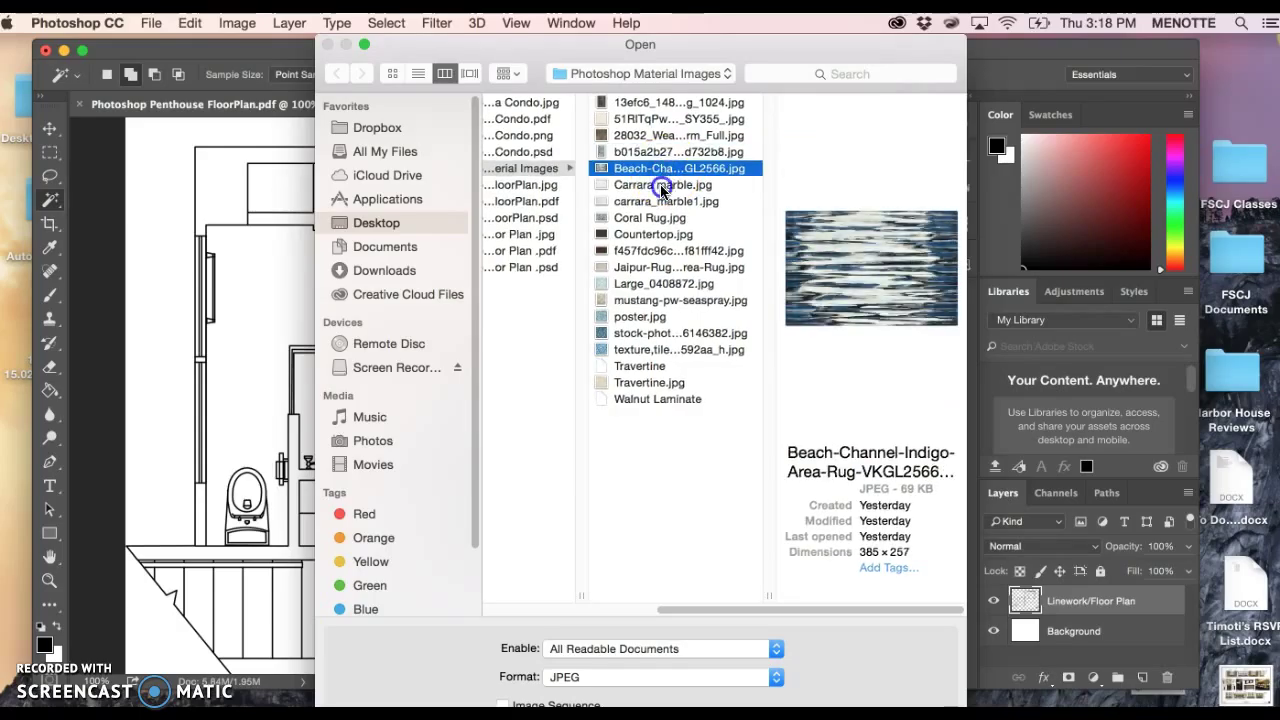
{"action": "left_click", "coordinate": [661, 186]}
{"action": "left_click", "coordinate": [660, 202]}
{"action": "left_click", "coordinate": [653, 218]}
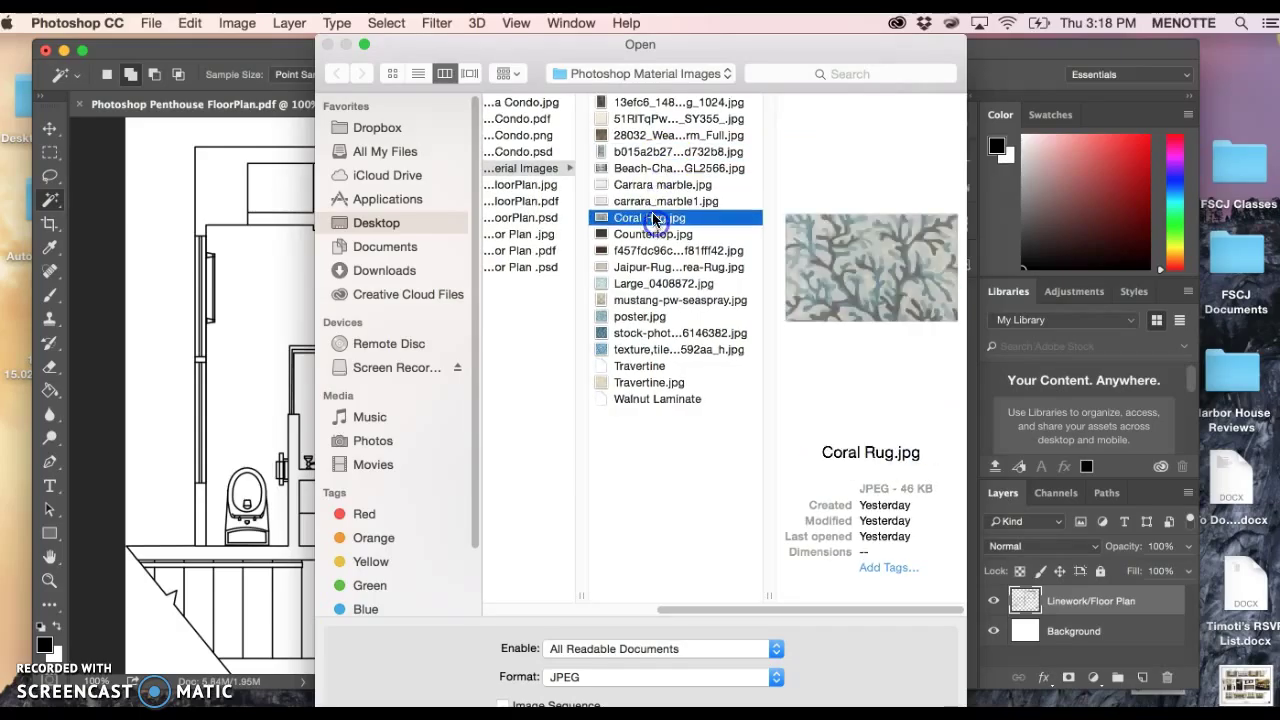
{"action": "left_click", "coordinate": [655, 234]}
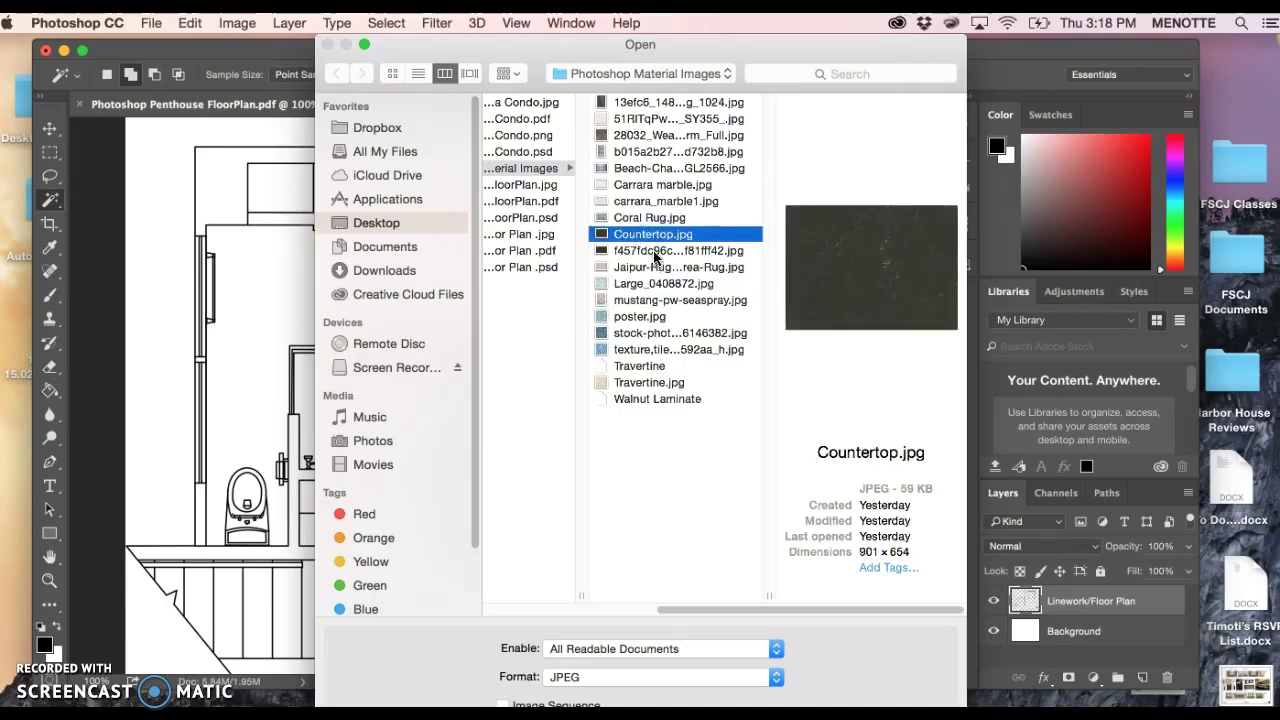
{"action": "left_click", "coordinate": [653, 251]}
{"action": "left_click", "coordinate": [652, 267]}
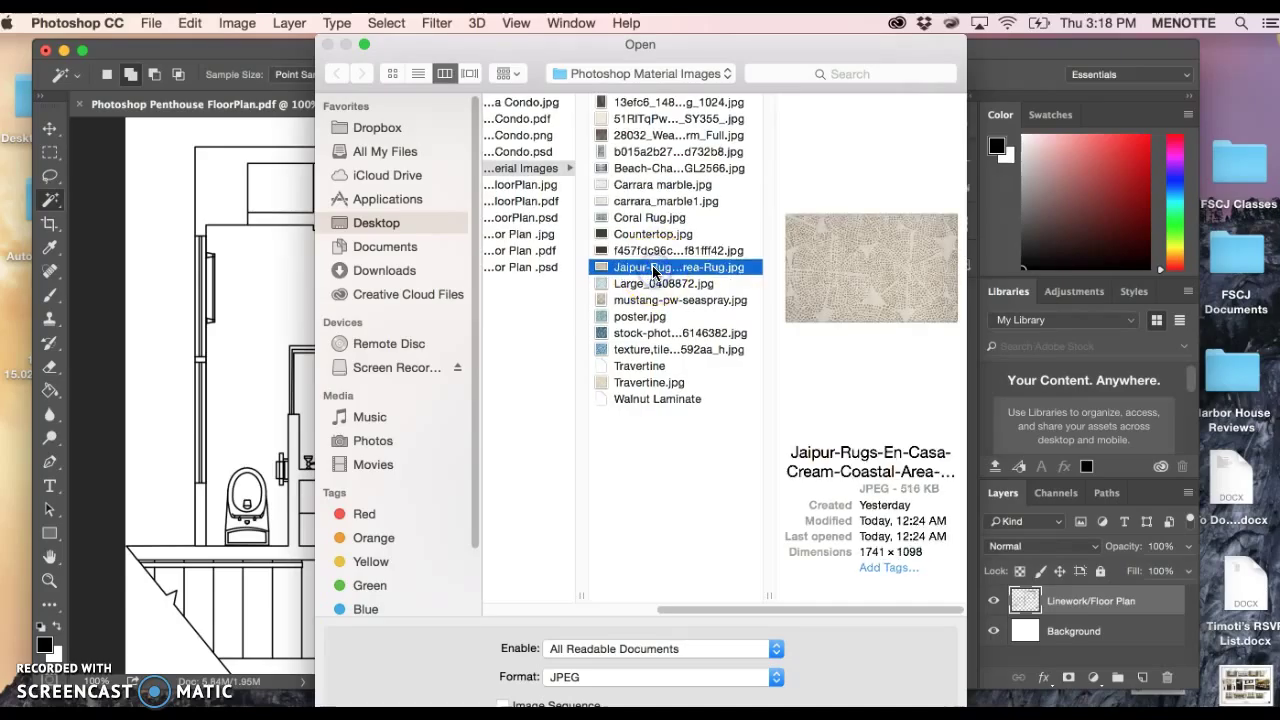
{"action": "left_click", "coordinate": [866, 263]}
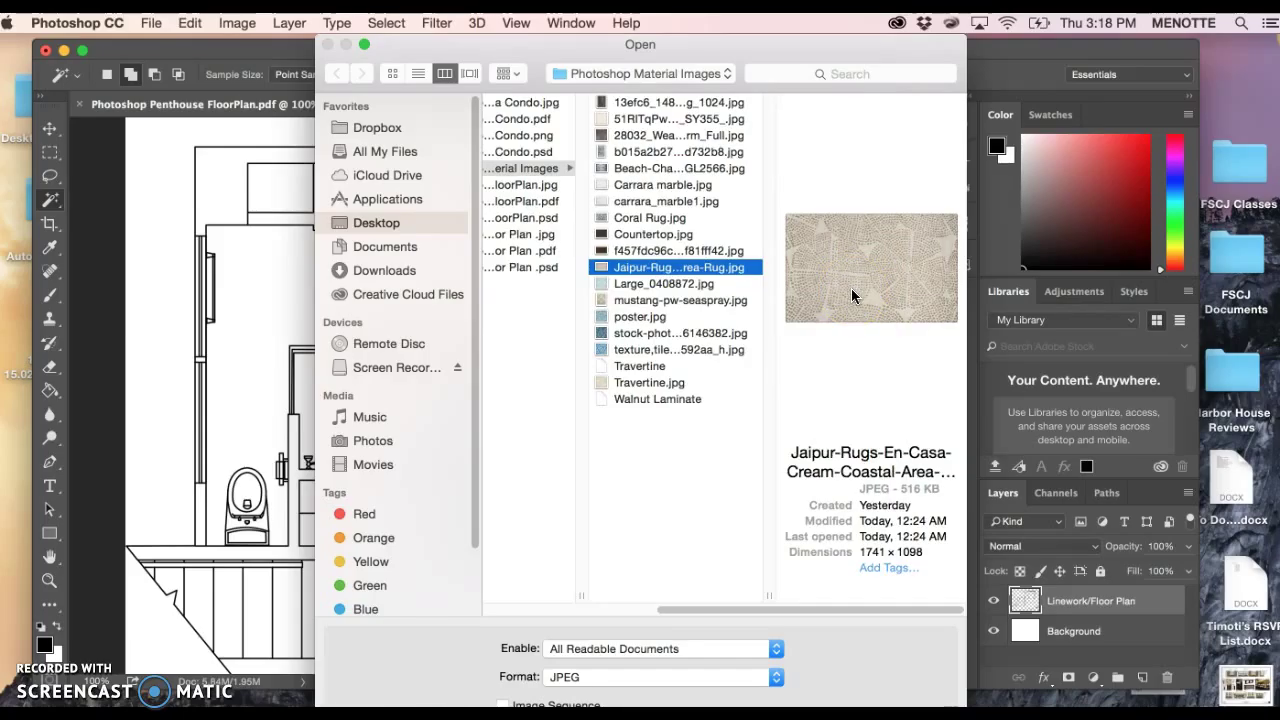
{"action": "left_click", "coordinate": [847, 319]}
{"action": "double_click", "coordinate": [706, 269]}
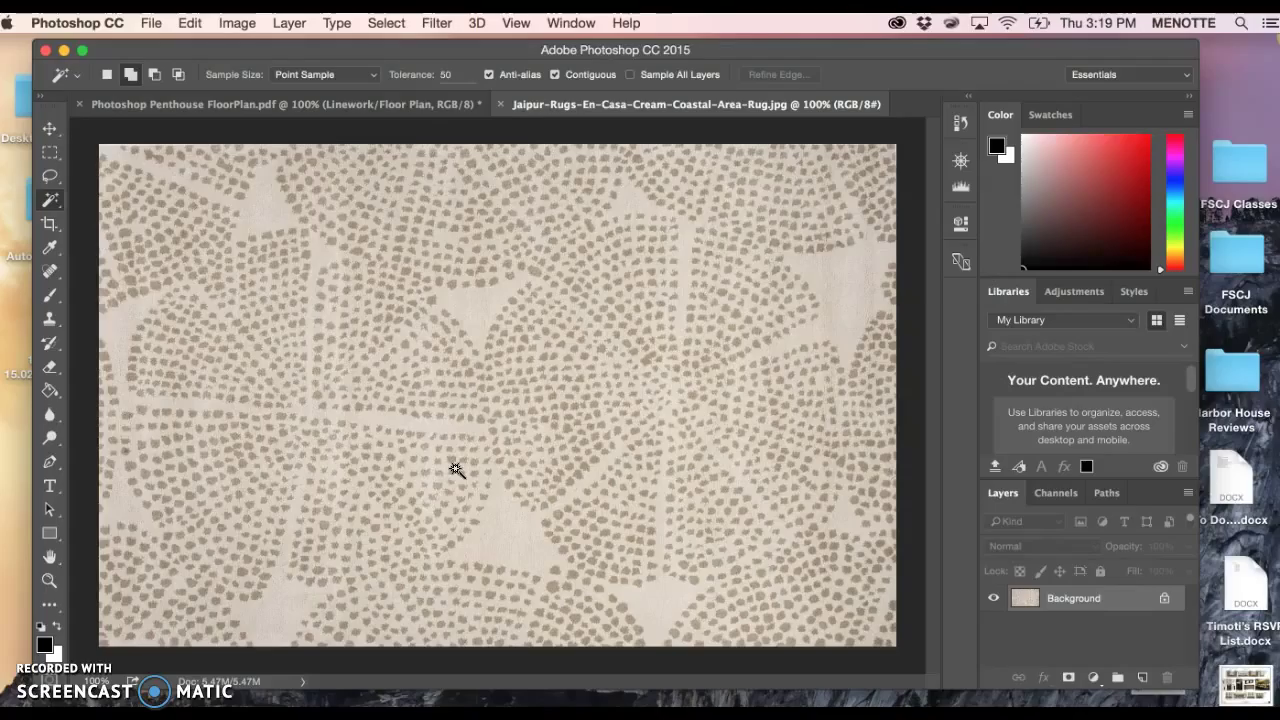
- Leave the Jaipur rug image open in its own tab as an unedited Background layer
{"action": "left_click", "coordinate": [534, 466]}
{"action": "left_click", "coordinate": [416, 494]}
- Define the rug image as a pattern named 'Master Bedroom Area Rug'
{"action": "left_click", "coordinate": [192, 26]}
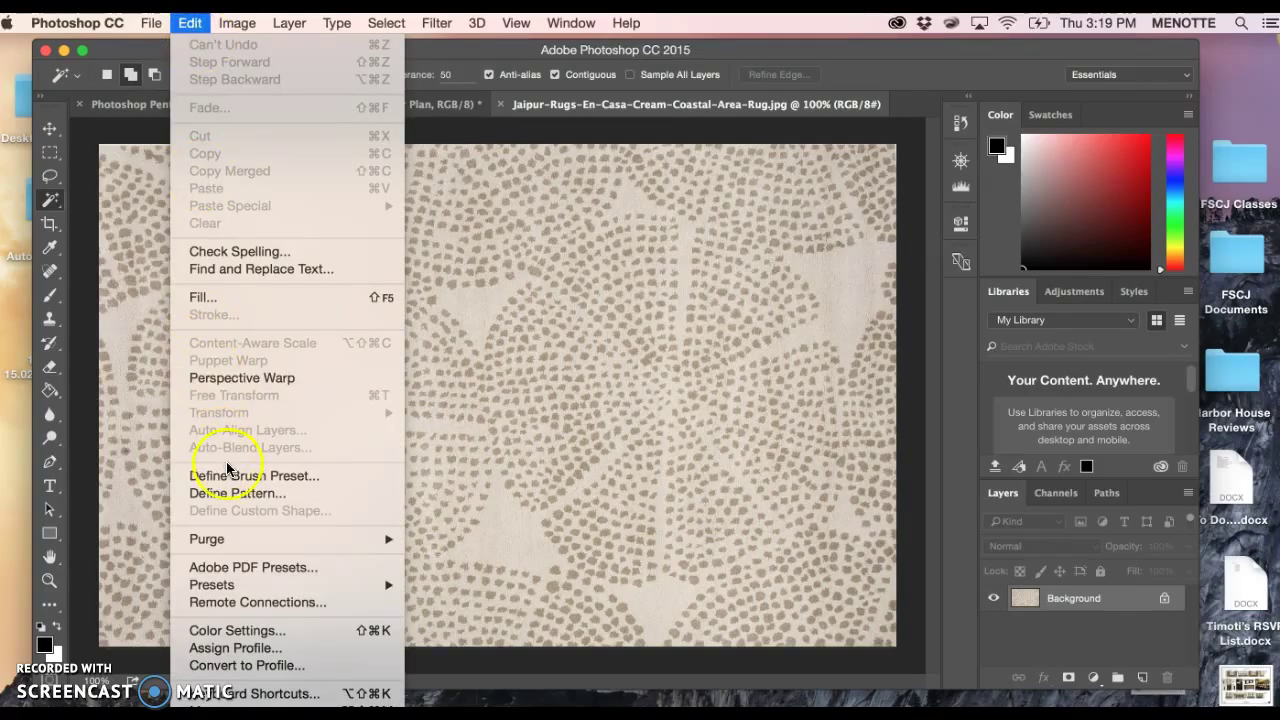
{"action": "left_click", "coordinate": [231, 494]}
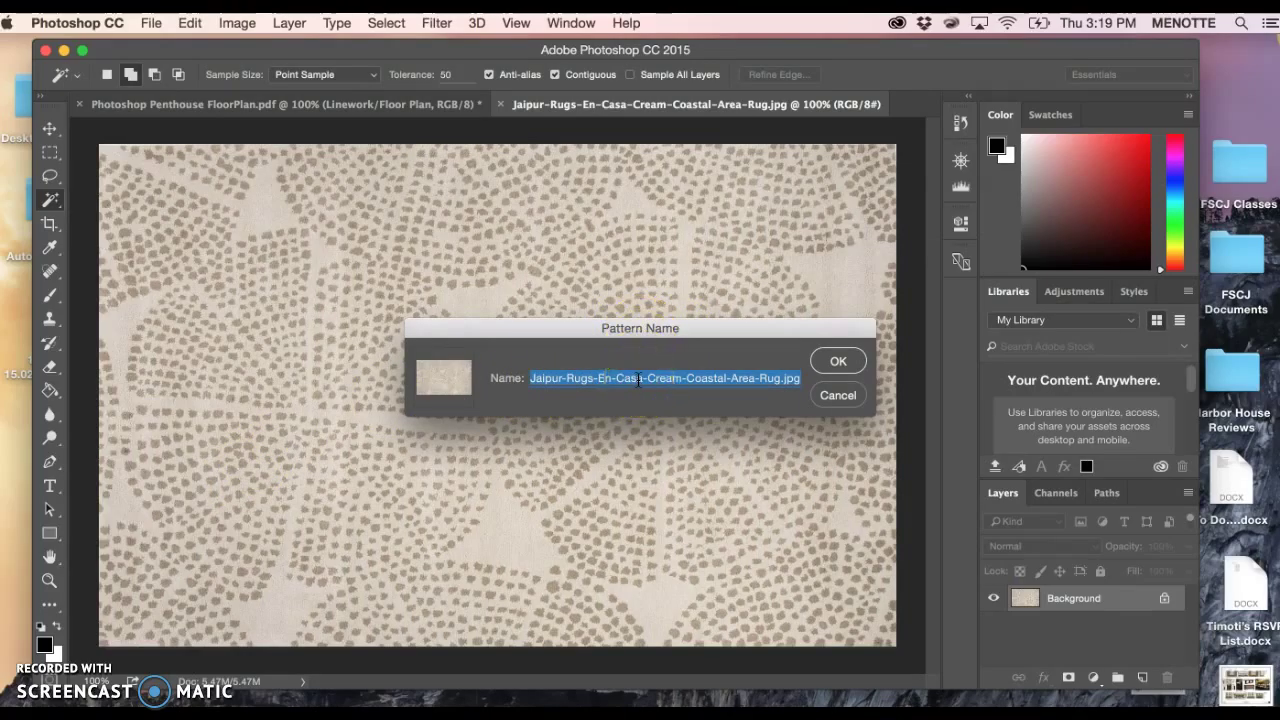
{"action": "type", "text": "Master Bedroom "}
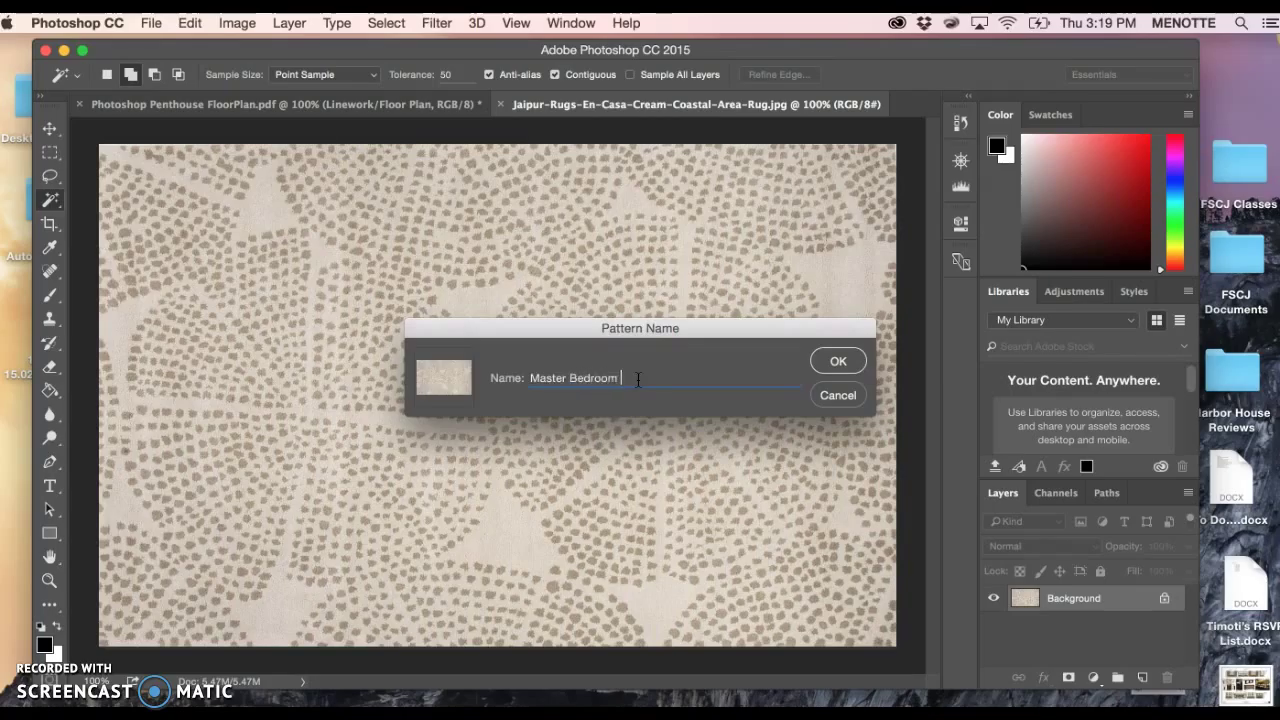
{"action": "type", "text": "Area Rugh"}
{"action": "key", "text": "BackSpace"}
{"action": "left_click", "coordinate": [828, 360]}
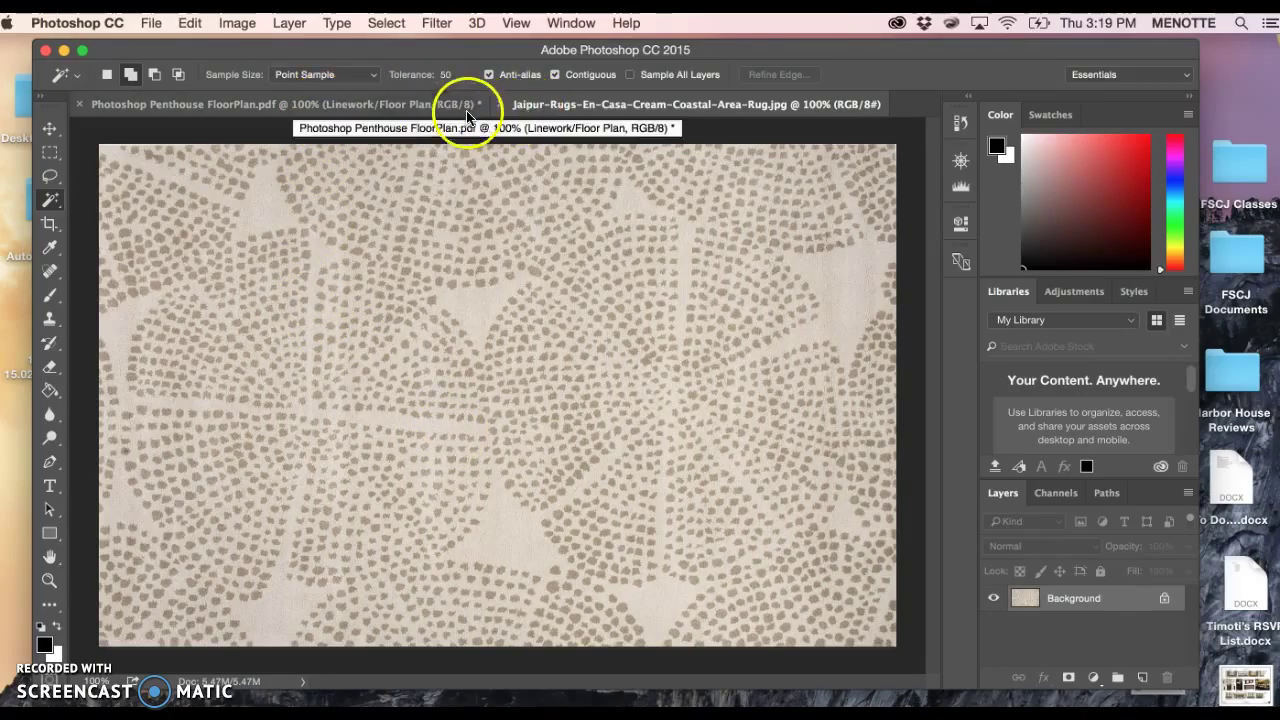
- Return to the penthouse floor plan and toggle the linework and white background layers off and on
{"action": "left_click", "coordinate": [416, 105]}
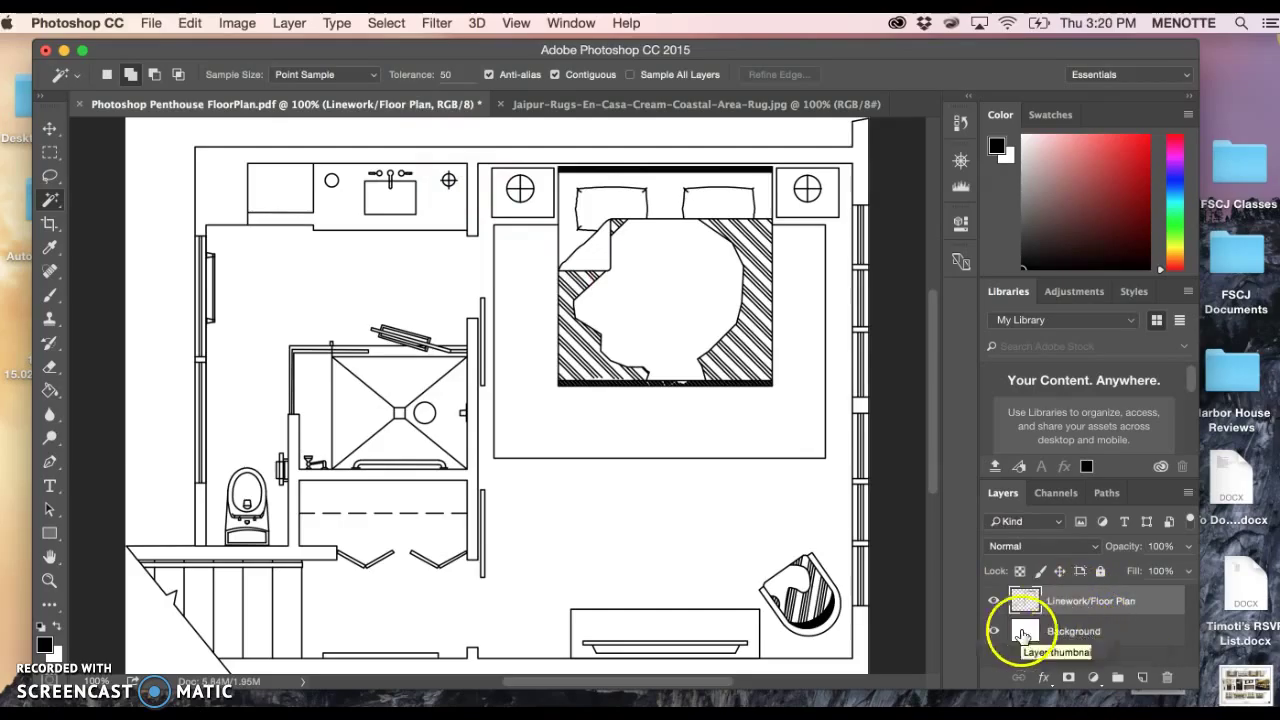
{"action": "left_click", "coordinate": [993, 601]}
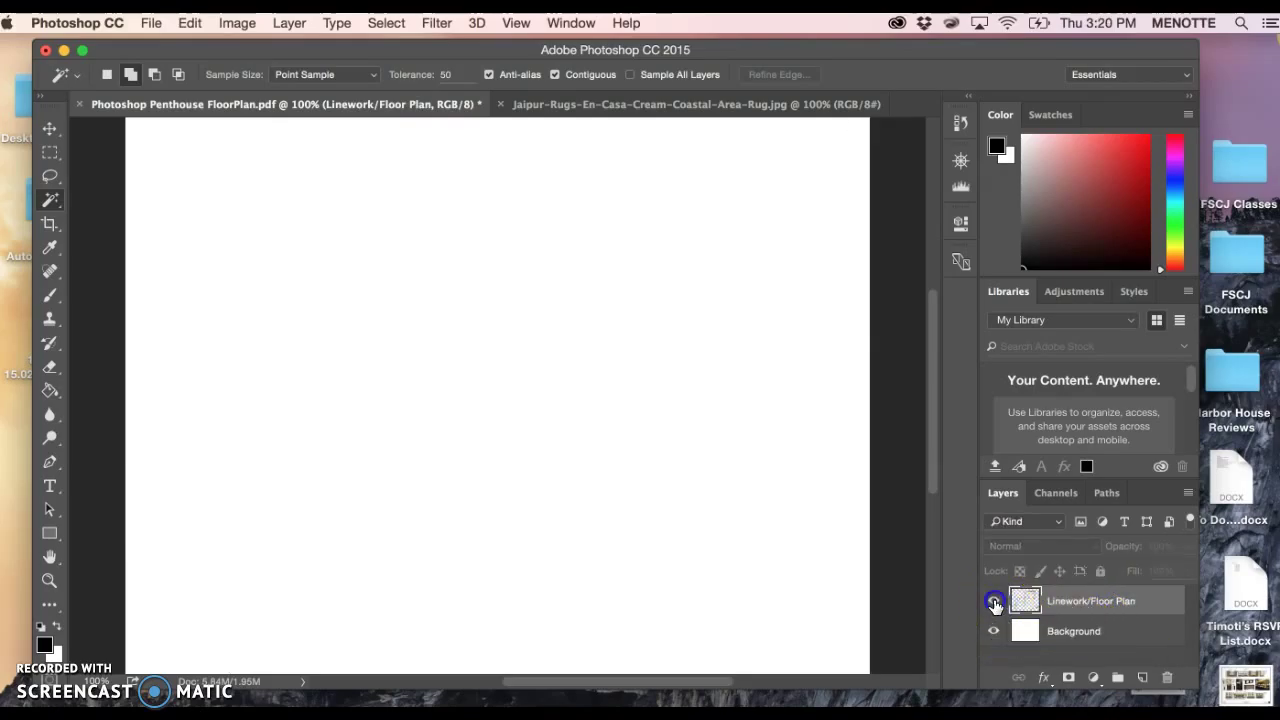
{"action": "left_click", "coordinate": [994, 602]}
{"action": "left_click", "coordinate": [994, 632]}
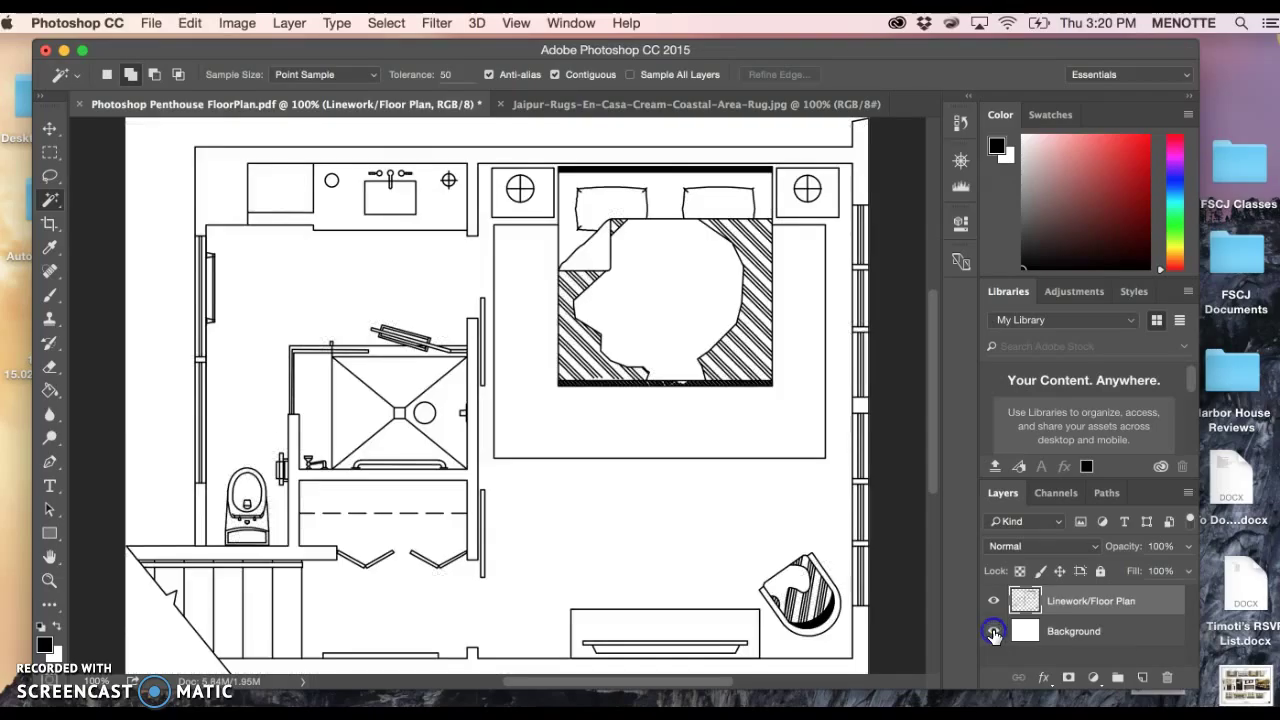
{"action": "left_click", "coordinate": [994, 633]}
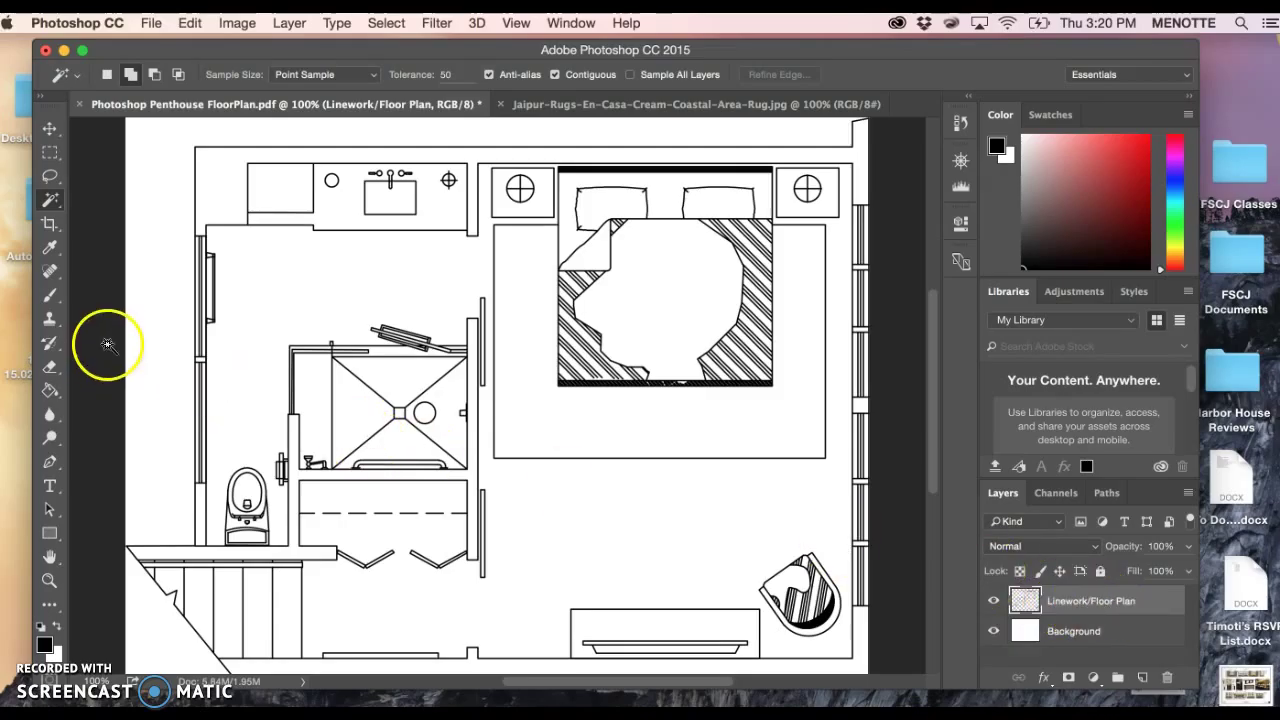
- Magic Wand-select the rug region around the bed and add a new layer named 'Area Rug'
{"action": "left_click", "coordinate": [50, 205]}
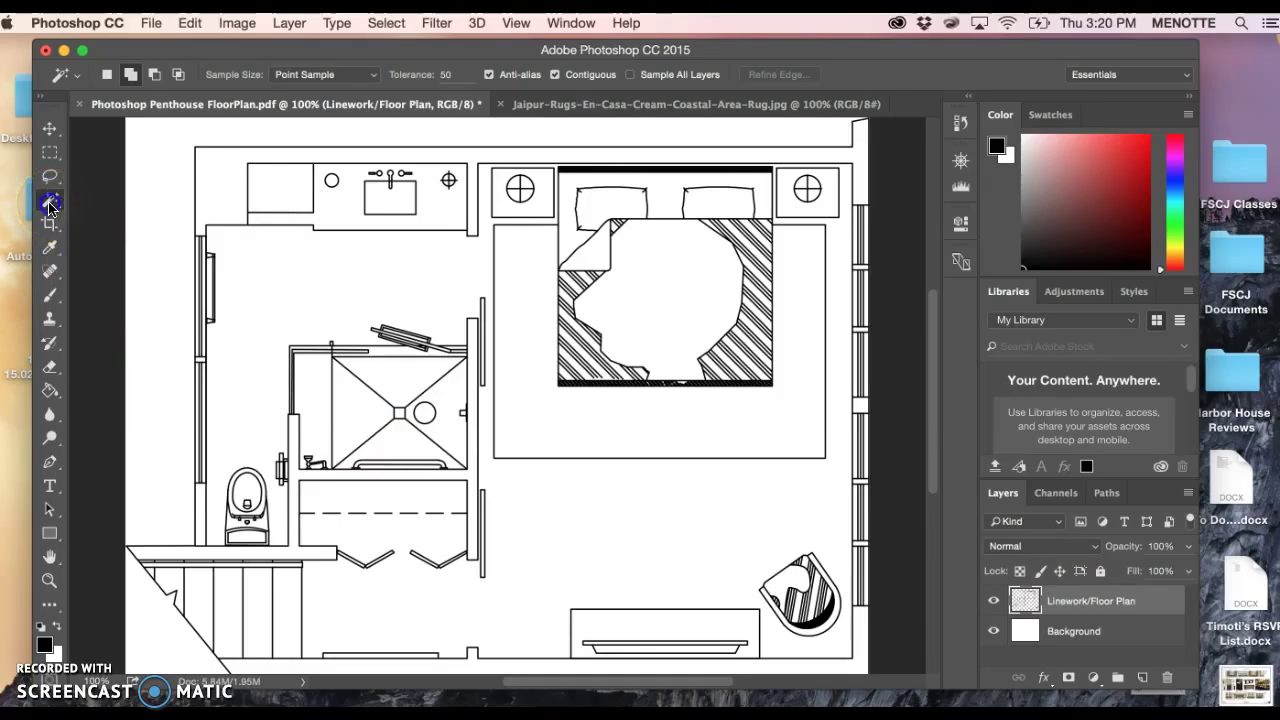
{"action": "left_click", "coordinate": [529, 309]}
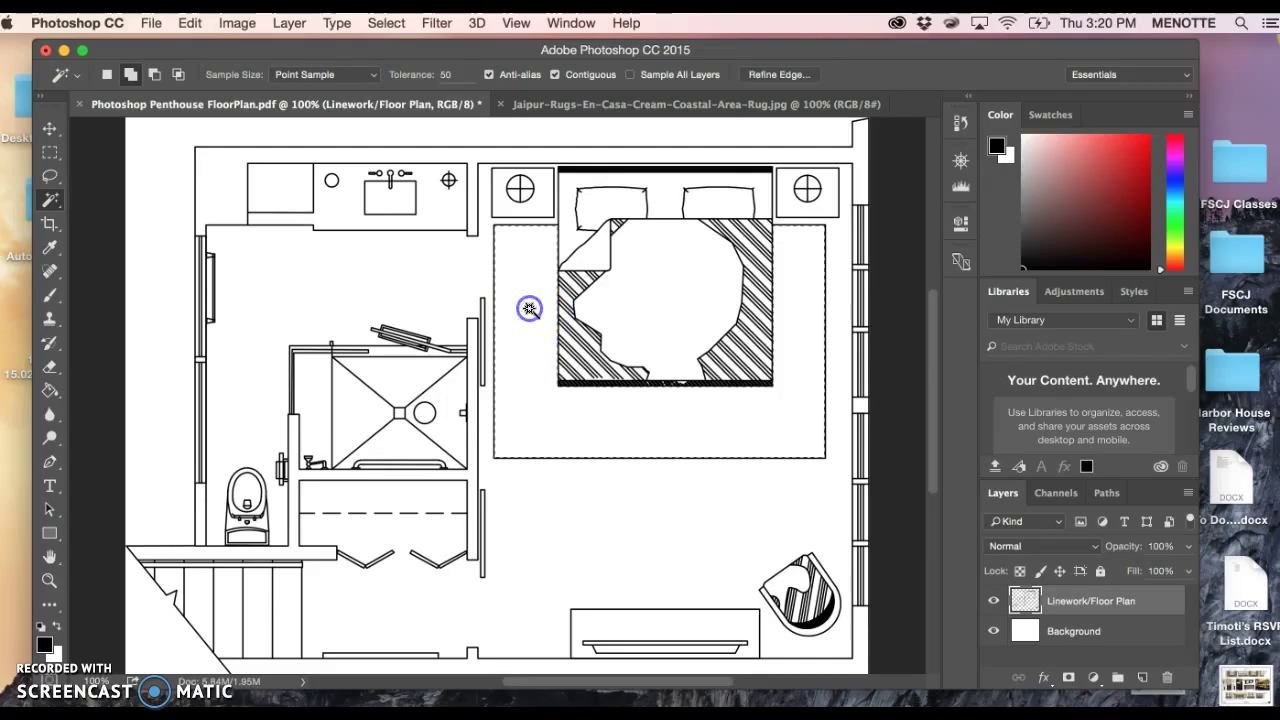
{"action": "left_click", "coordinate": [1144, 678]}
{"action": "double_click", "coordinate": [1060, 600]}
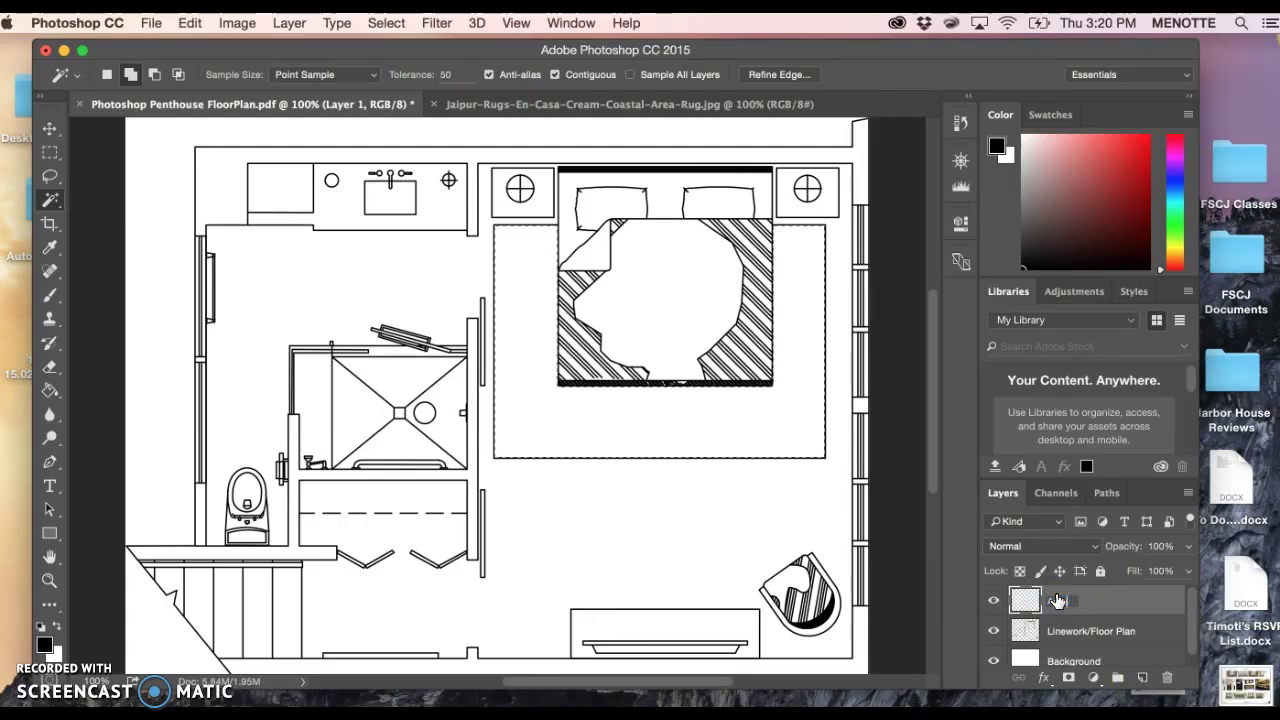
{"action": "key", "text": "Return"}
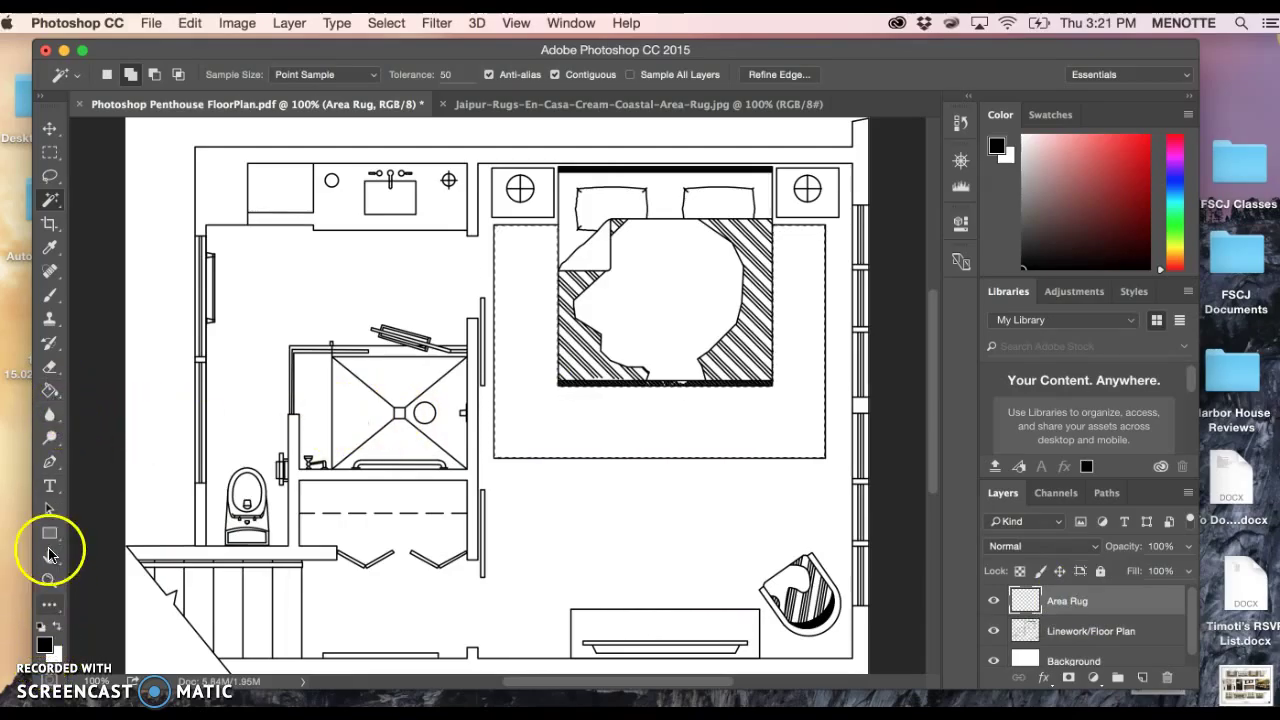
- Paint Bucket-fill the rug selection black and bring up Area Rug's Layer Style dialog
{"action": "left_click", "coordinate": [48, 392]}
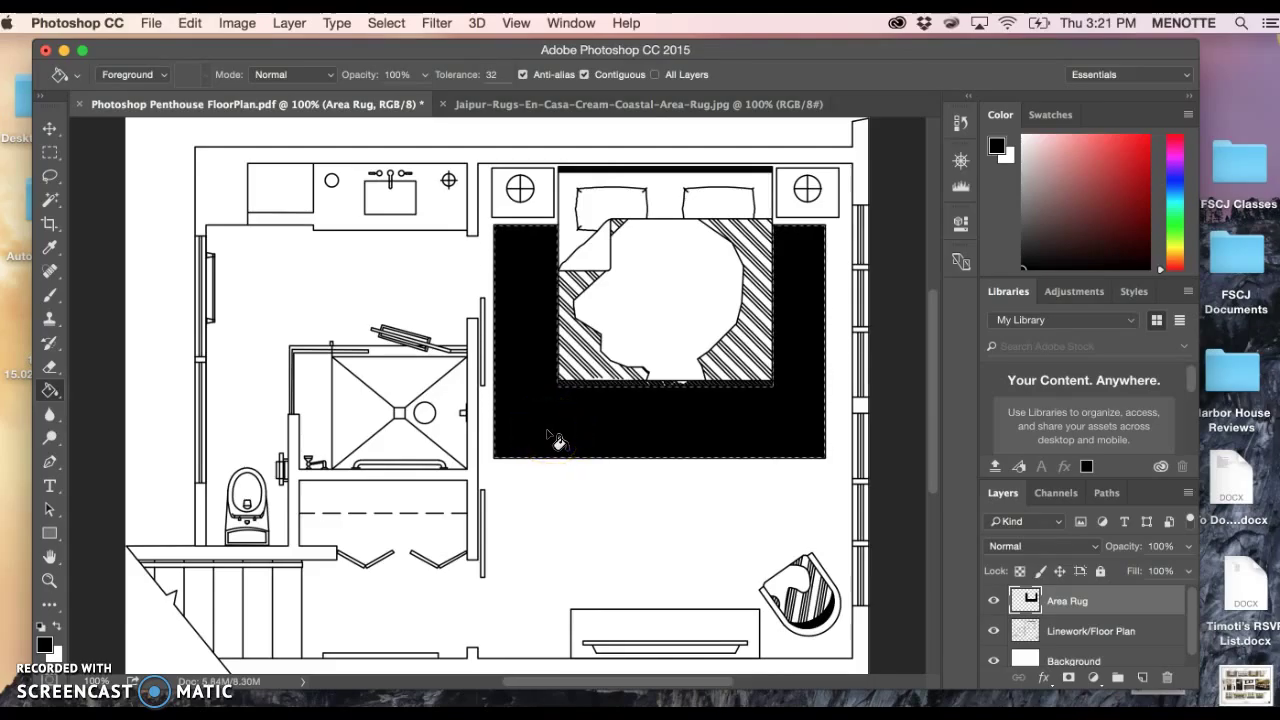
{"action": "double_click", "coordinate": [1028, 601]}
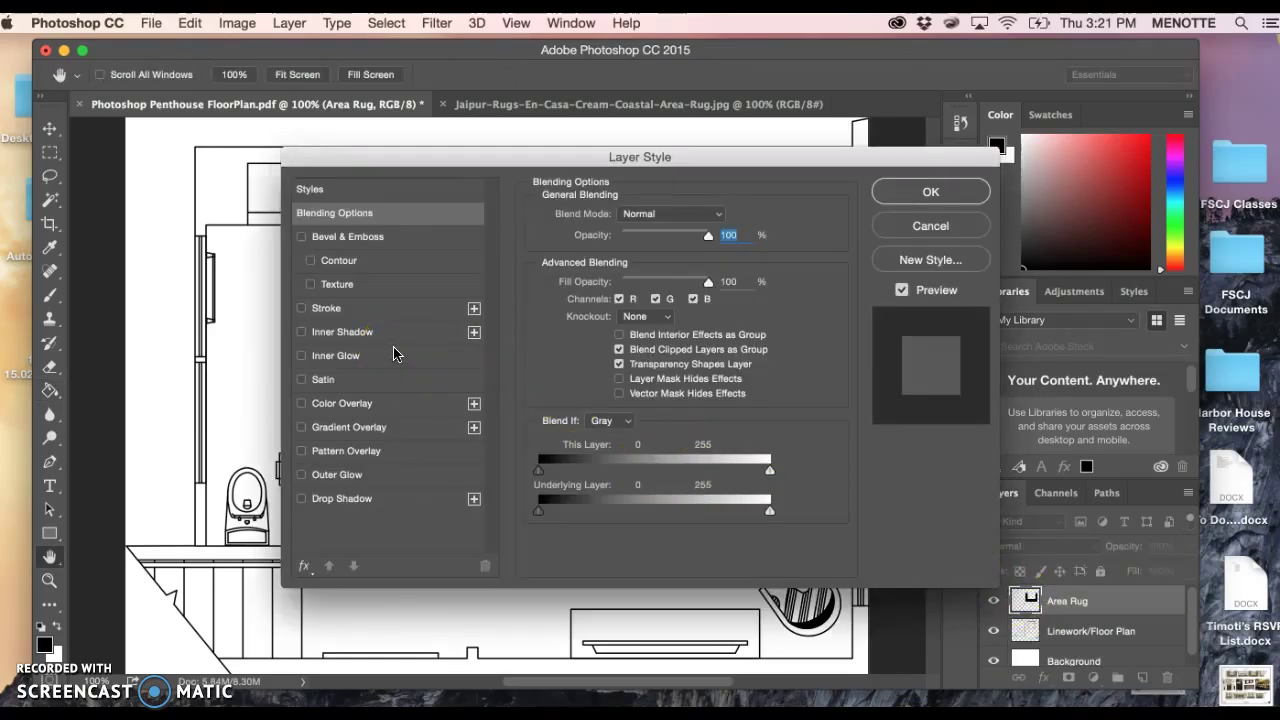
- Apply a Pattern Overlay using the Master Bedroom Area Rug pattern to the Area Rug layer
{"action": "left_click", "coordinate": [303, 458]}
{"action": "left_click", "coordinate": [327, 459]}
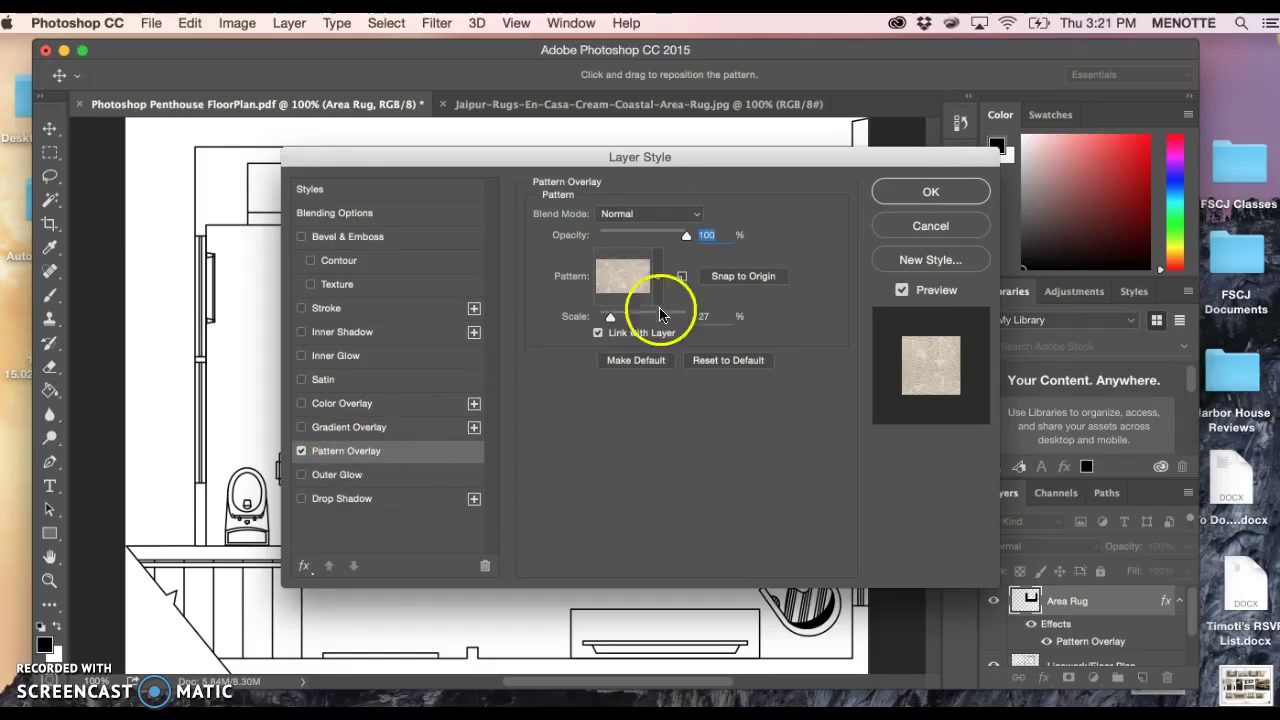
{"action": "left_click", "coordinate": [657, 277]}
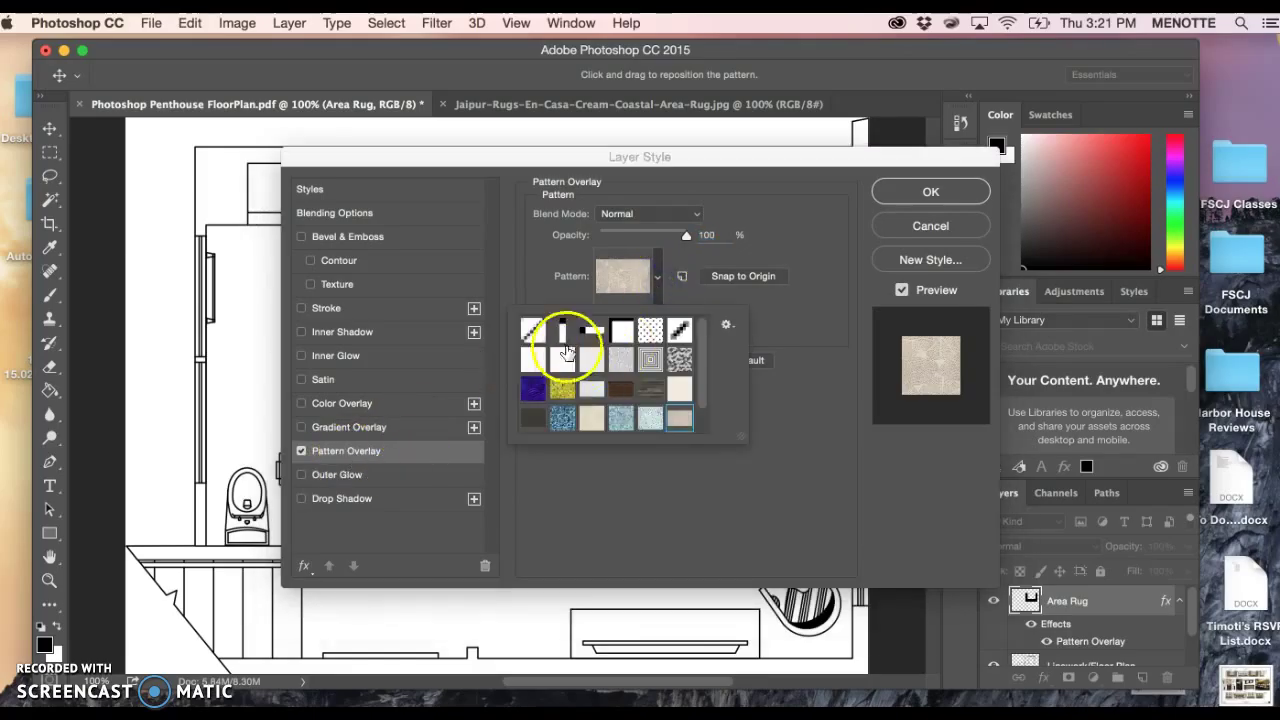
{"action": "left_click", "coordinate": [681, 427]}
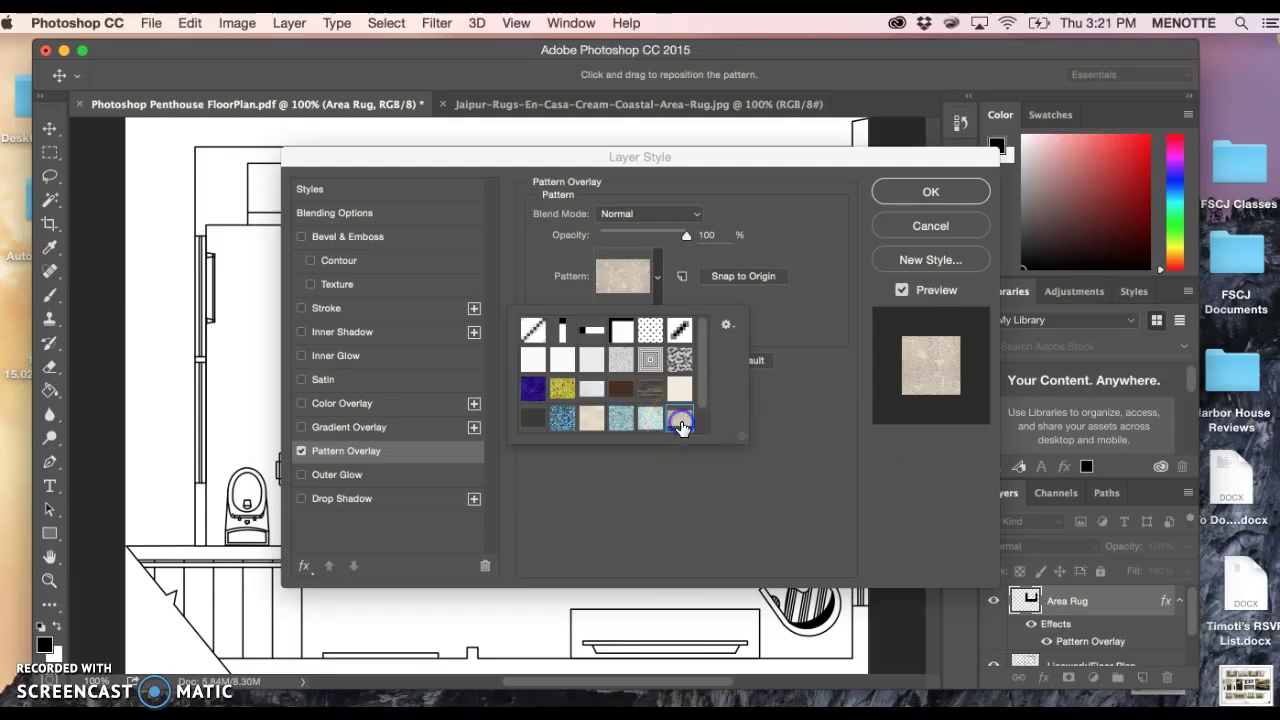
{"action": "left_click", "coordinate": [929, 194]}
{"action": "left_click", "coordinate": [929, 194]}
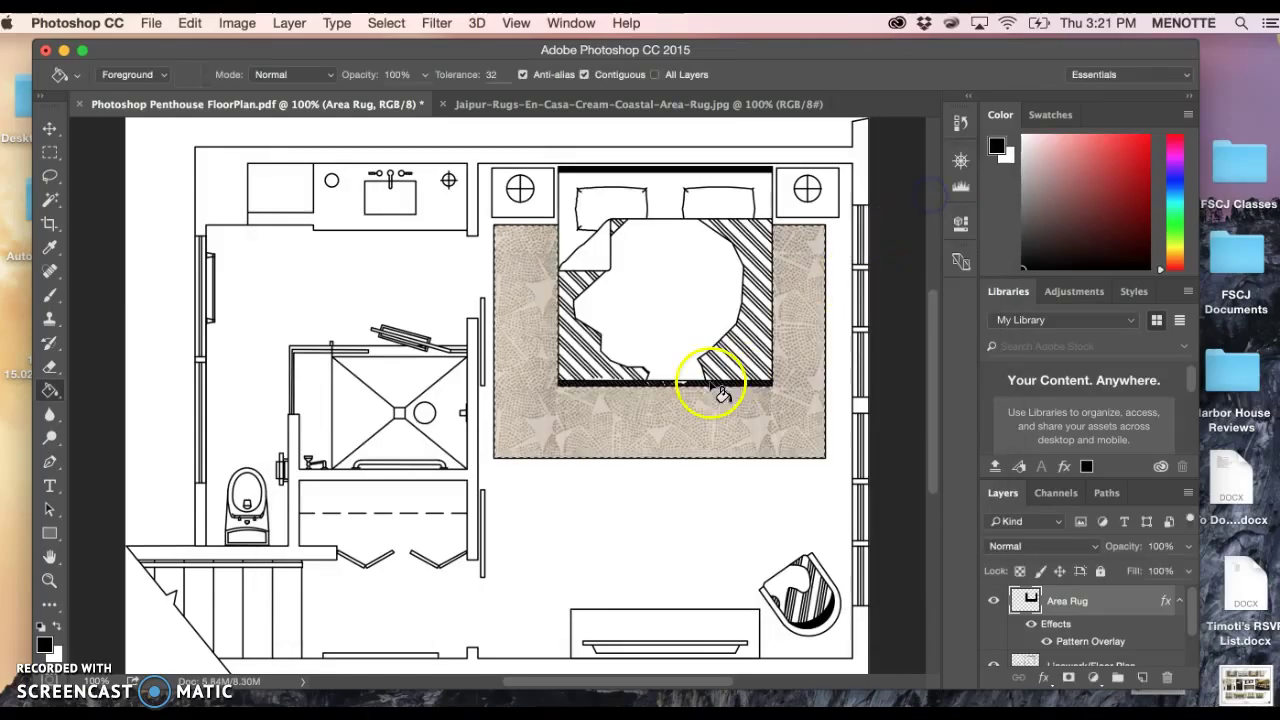
- Reopen Area Rug's Pattern Overlay settings, moving the dialog off the rug and nudging scale to 31%
{"action": "double_click", "coordinate": [1028, 601]}
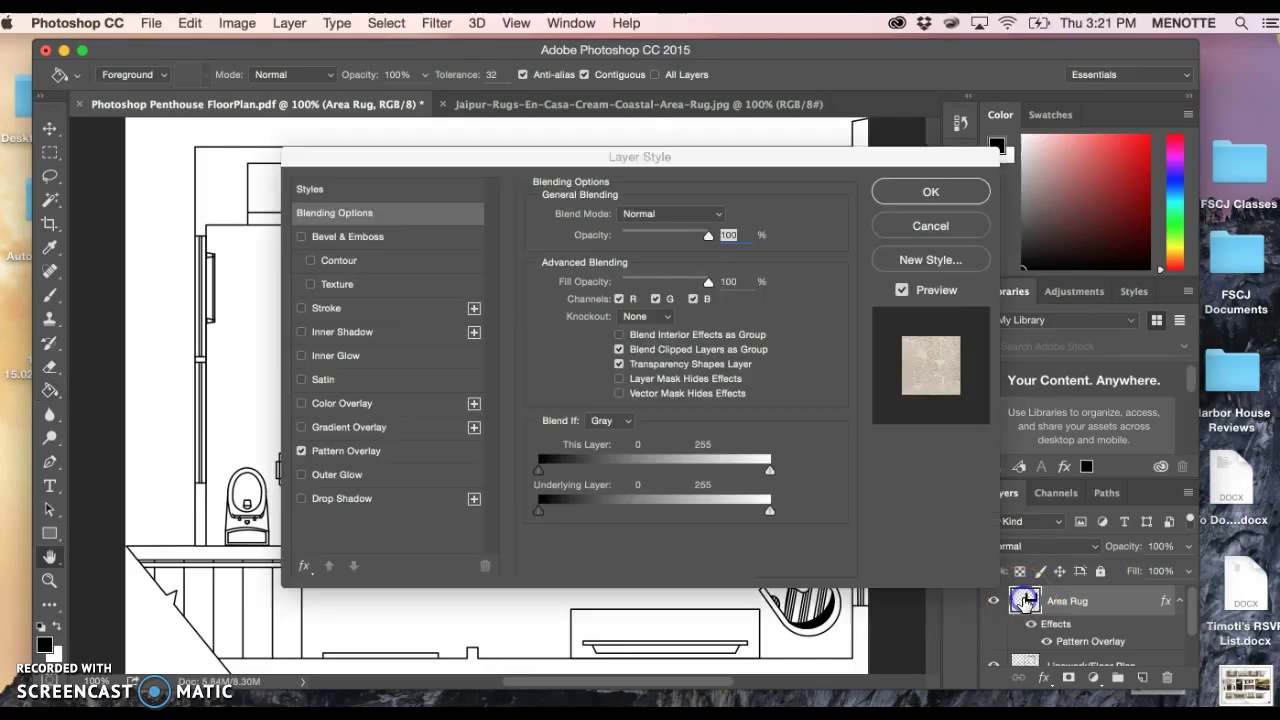
{"action": "left_click", "coordinate": [328, 452]}
{"action": "left_click_drag", "start_coordinate": [557, 160], "coordinate": [893, 250]}
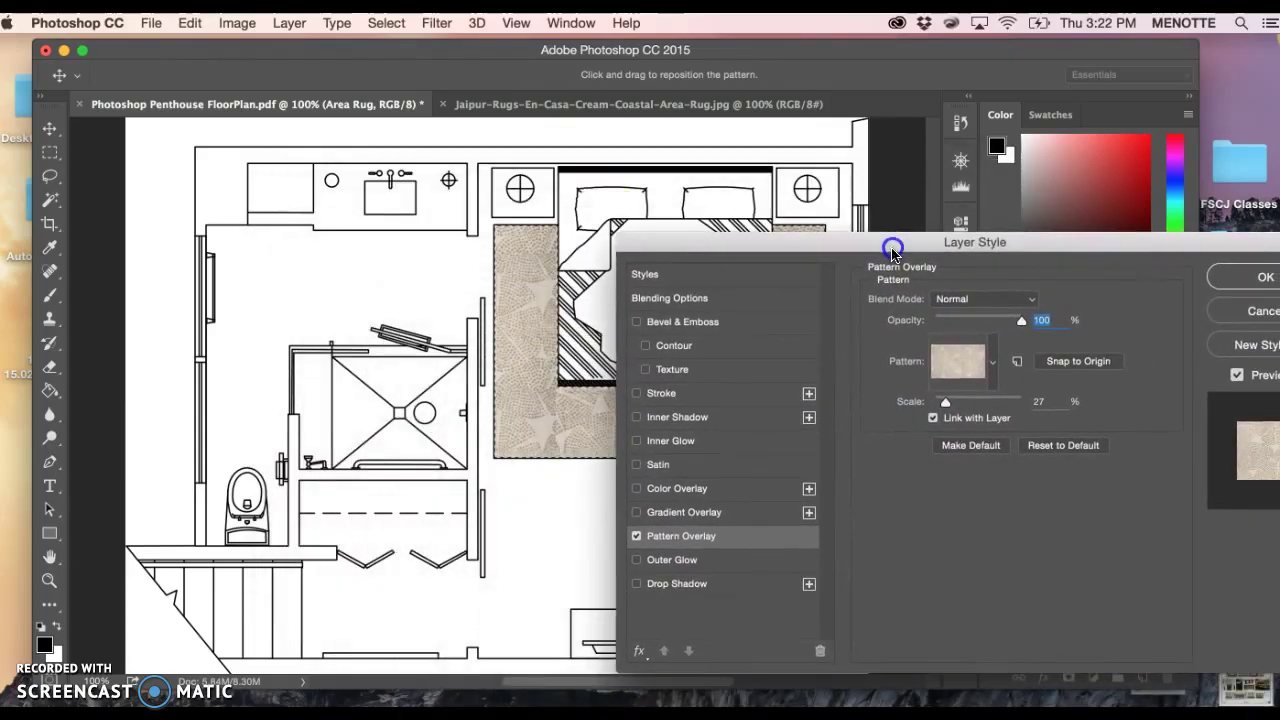
{"action": "left_click", "coordinate": [945, 406]}
{"action": "left_click_drag", "start_coordinate": [945, 406], "coordinate": [947, 406]}
{"action": "left_click_drag", "start_coordinate": [745, 244], "coordinate": [881, 242]}
- Test pattern scales of 15%, 400%, 265%, 49% and 41%, then commit 33%
{"action": "left_click_drag", "start_coordinate": [1080, 398], "coordinate": [1131, 403]}
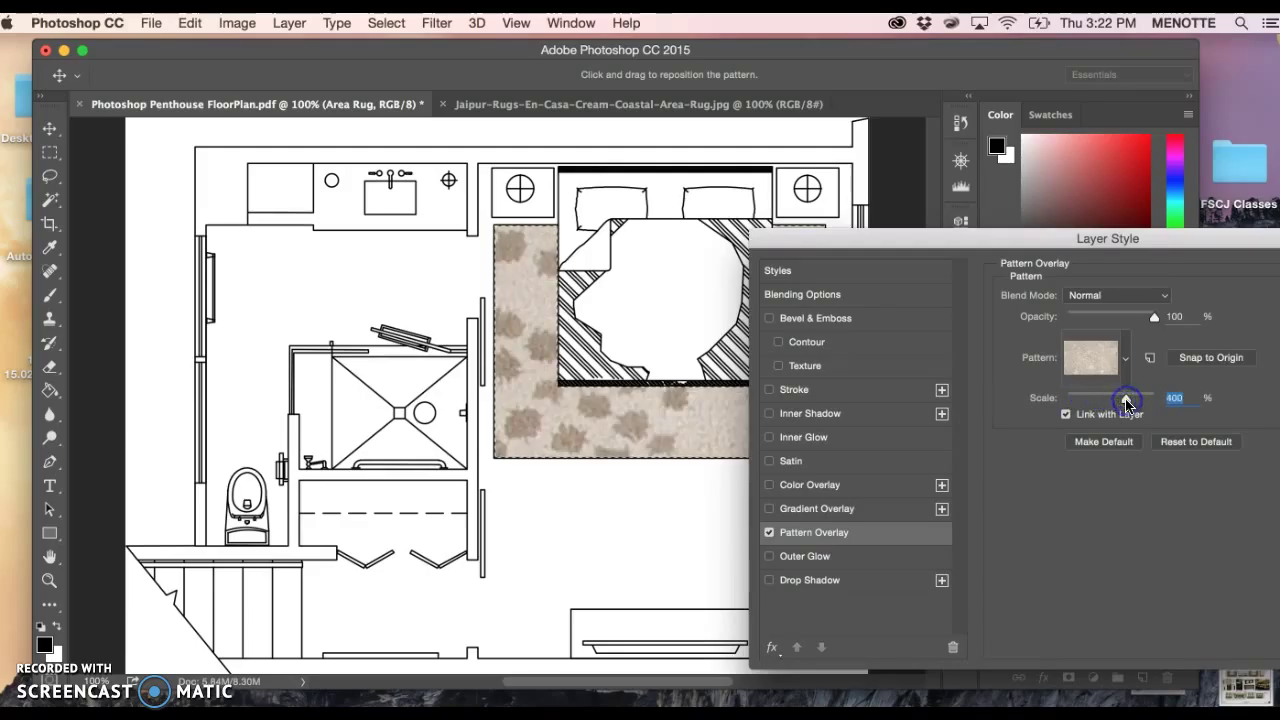
{"action": "left_click_drag", "start_coordinate": [966, 289], "coordinate": [780, 209]}
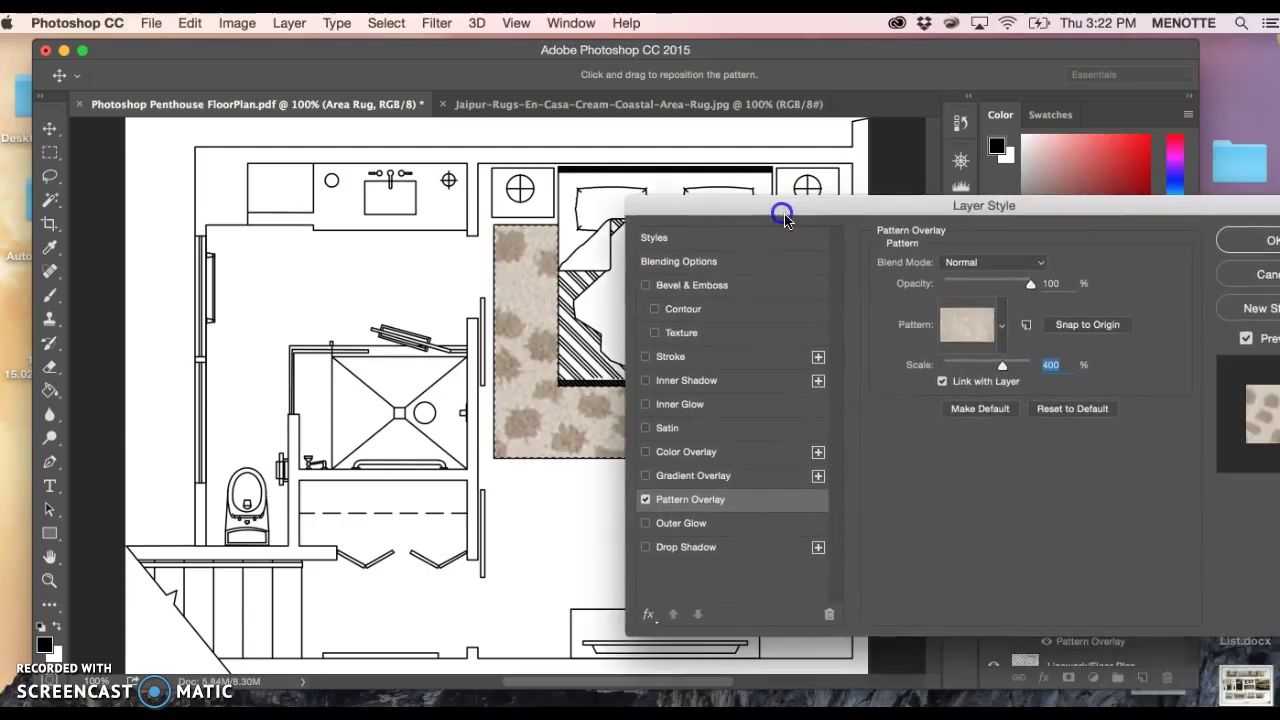
{"action": "left_click_drag", "start_coordinate": [1010, 364], "coordinate": [965, 369]}
{"action": "left_click_drag", "start_coordinate": [797, 215], "coordinate": [950, 243]}
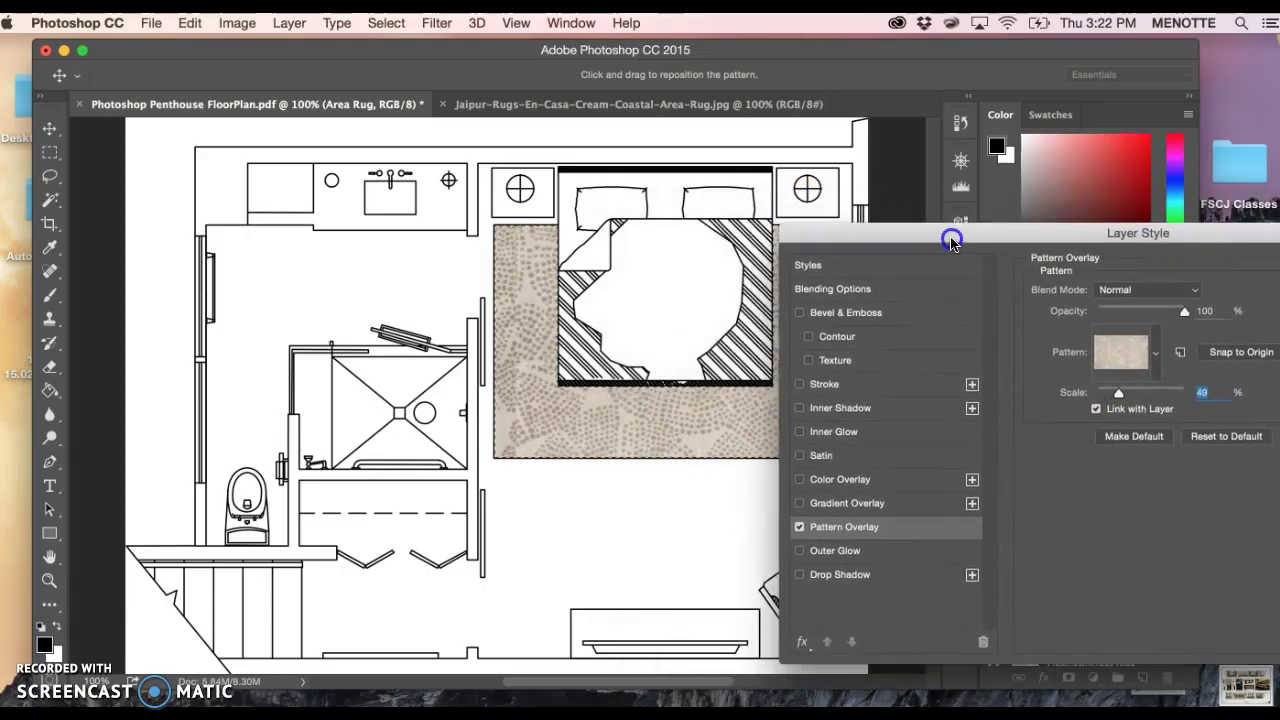
{"action": "left_click_drag", "start_coordinate": [1118, 400], "coordinate": [1112, 400]}
{"action": "mouse_move", "coordinate": [866, 246]}
{"action": "left_mouse_down"}
{"action": "mouse_move", "coordinate": [1063, 323]}
{"action": "mouse_move", "coordinate": [863, 252]}
{"action": "left_mouse_up"}
{"action": "left_click_drag", "start_coordinate": [1118, 406], "coordinate": [1121, 411]}
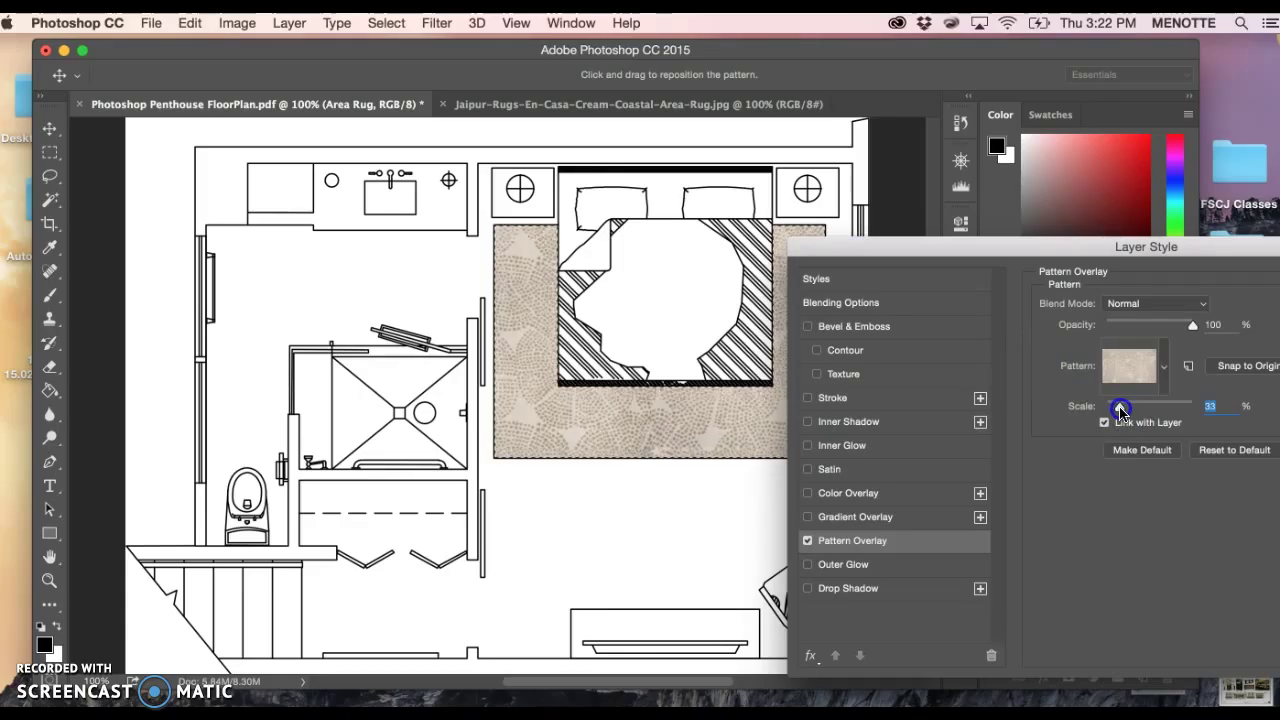
{"action": "left_click_drag", "start_coordinate": [857, 246], "coordinate": [322, 178]}
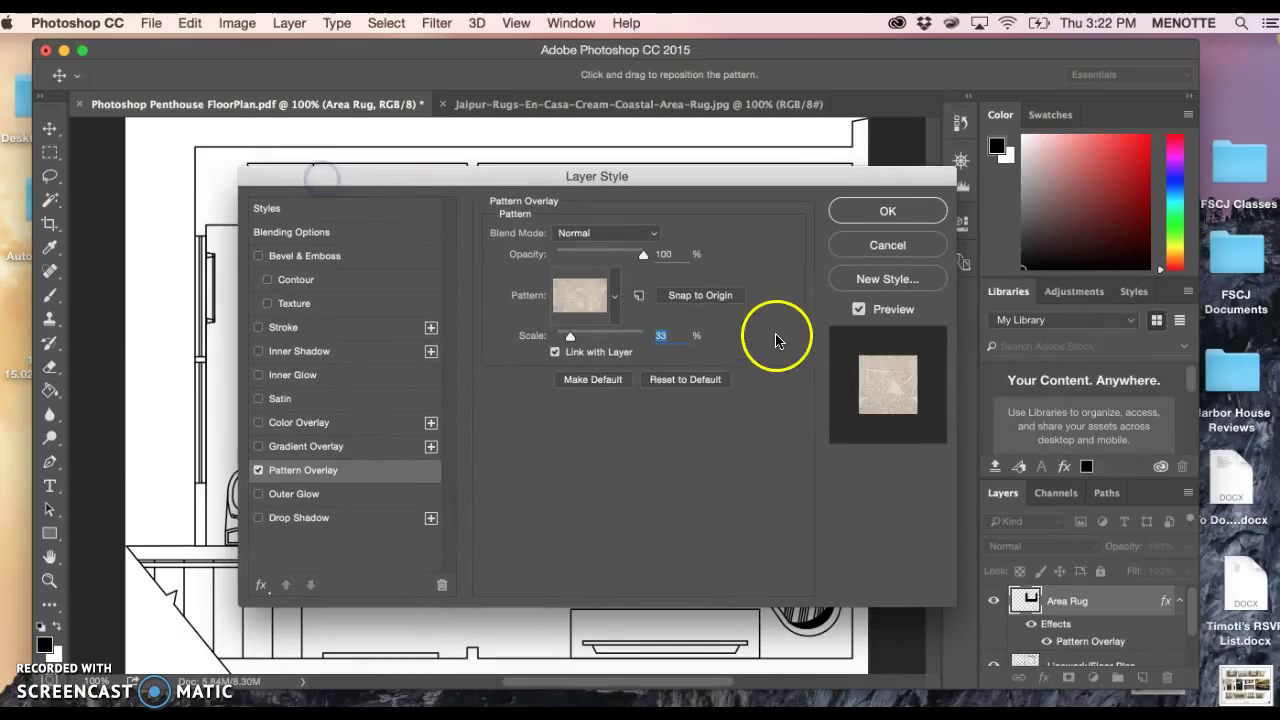
{"action": "left_click", "coordinate": [876, 222]}
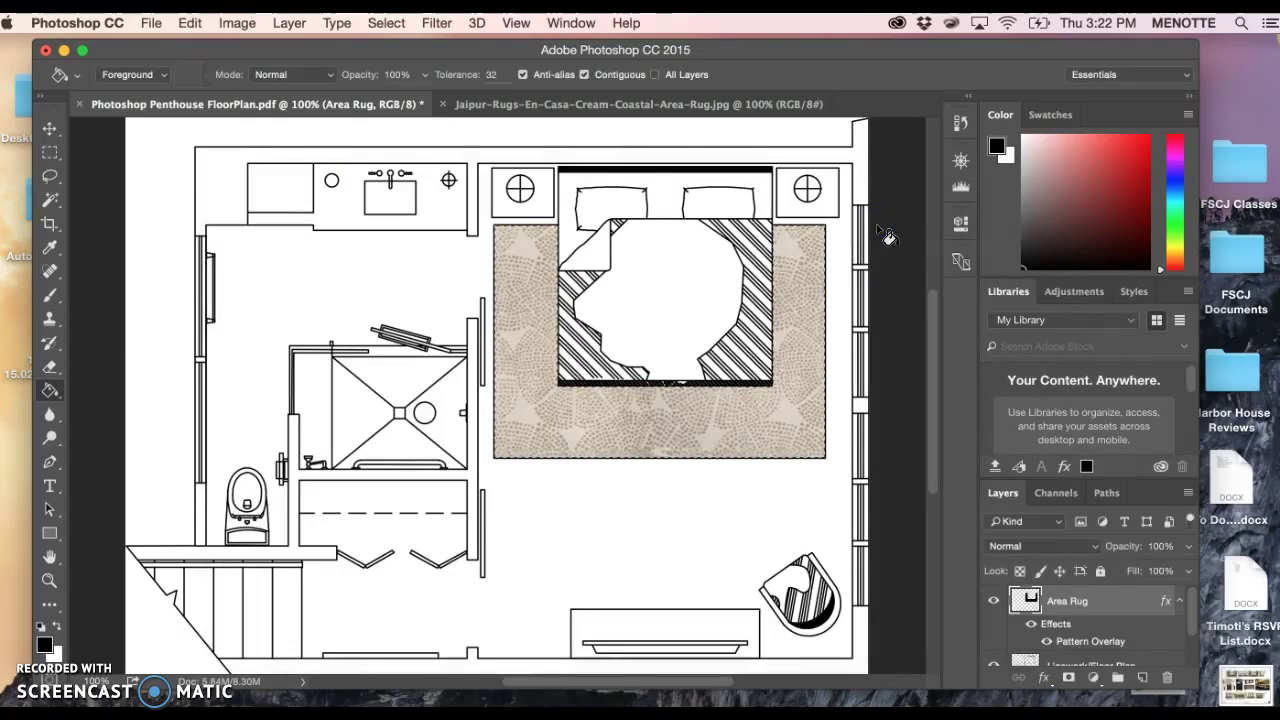